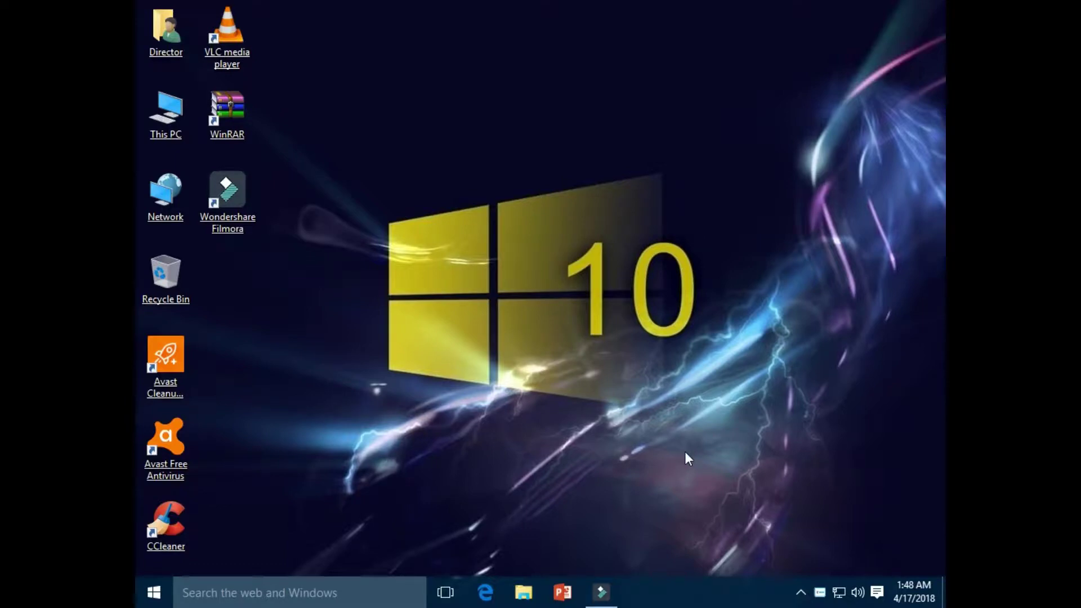
Launch Microsoft Edge, go to google.com and dismiss the homepage prompt.
click(486, 593)
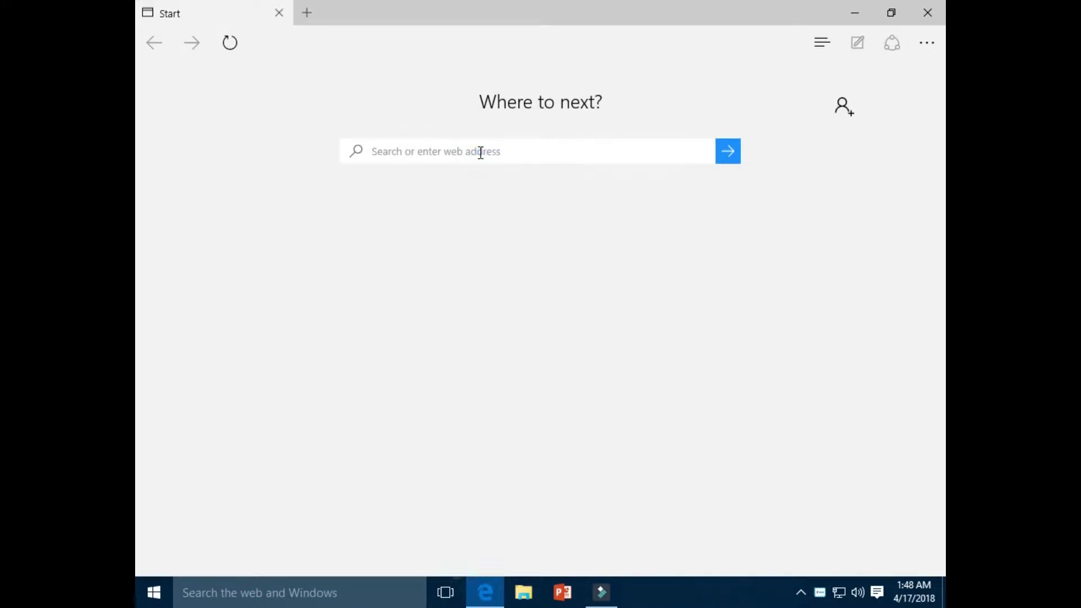
click(480, 153)
text(www.google.com/)
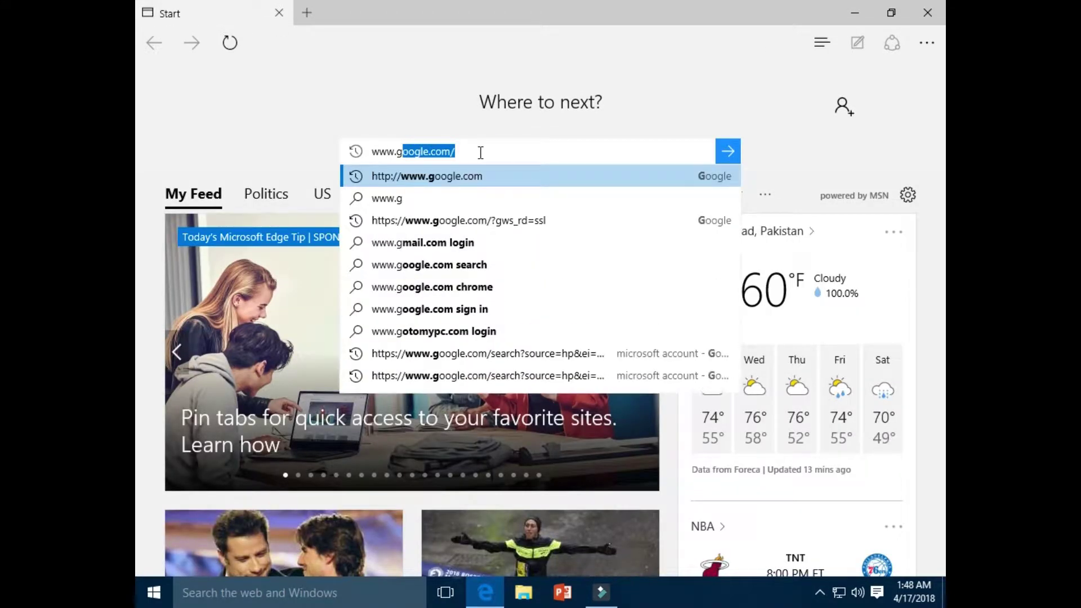
key(Return)
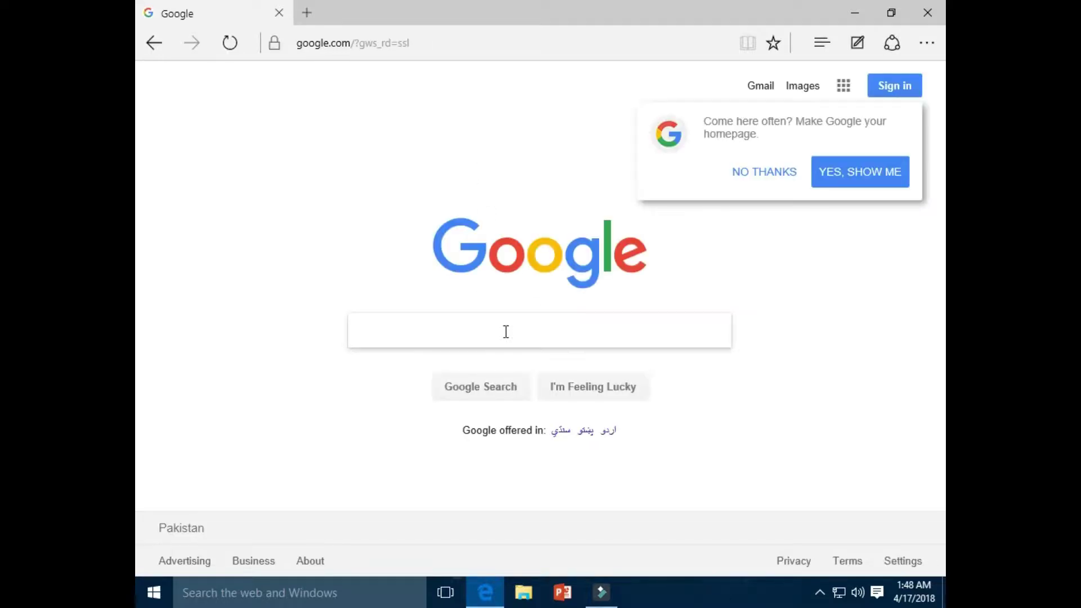
click(757, 174)
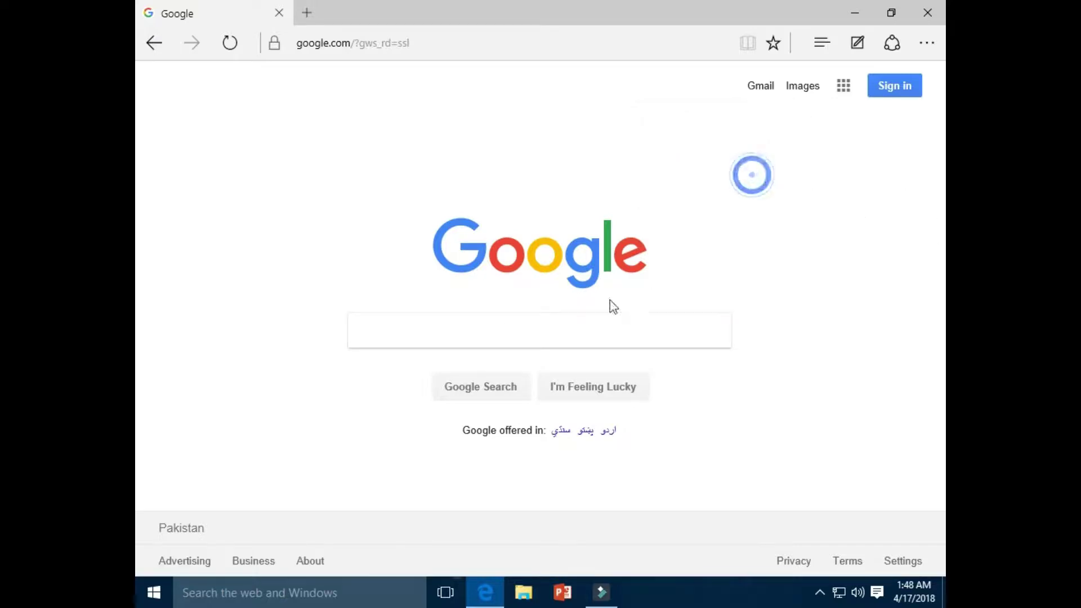
Search Google for 'microsoft account' and open the signup.live.com sign-up result.
text(mic)
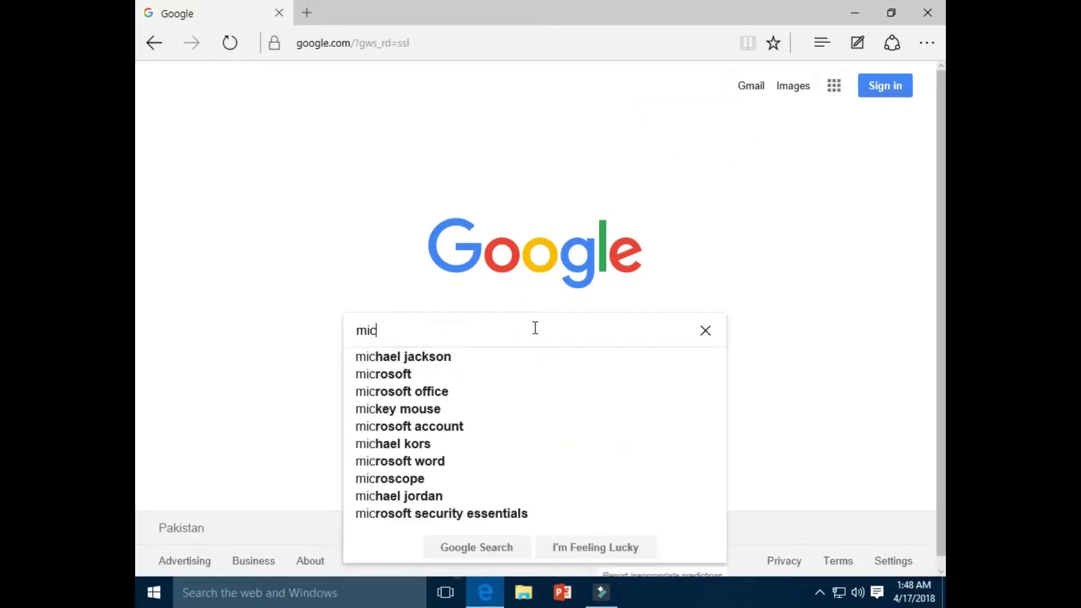
key(Down)
key(Down)
key(Down)
key(Down)
key(Down)
key(Return)
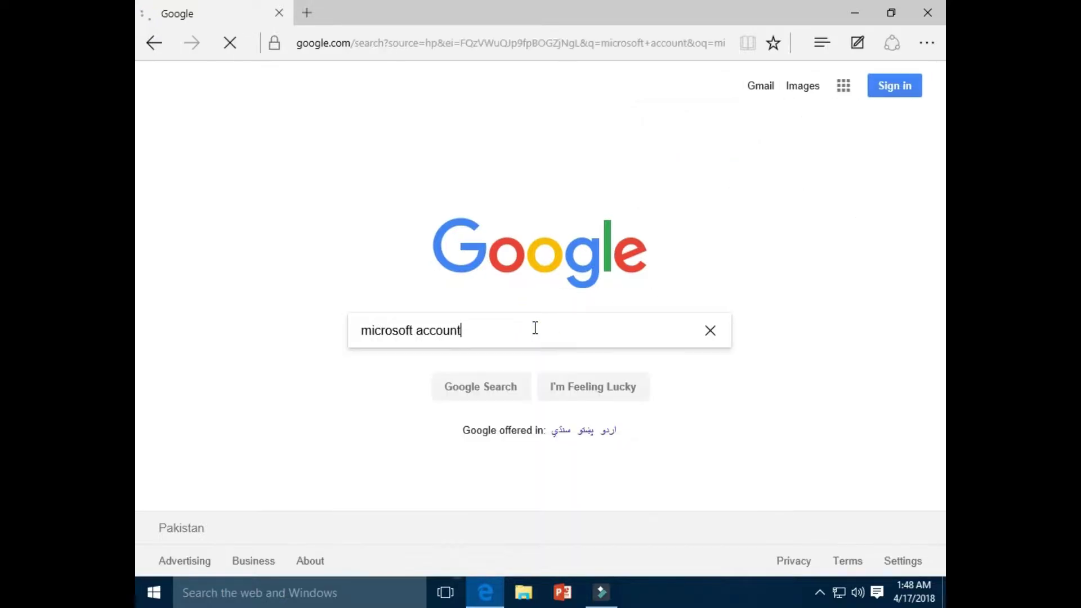
scroll(782, 371, down, 6)
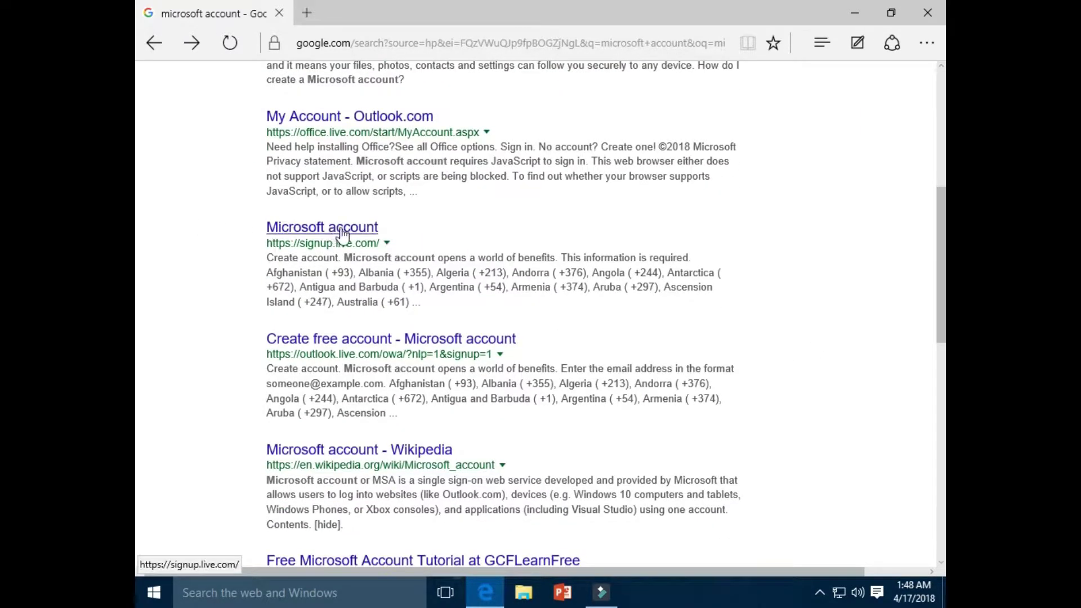
click(341, 228)
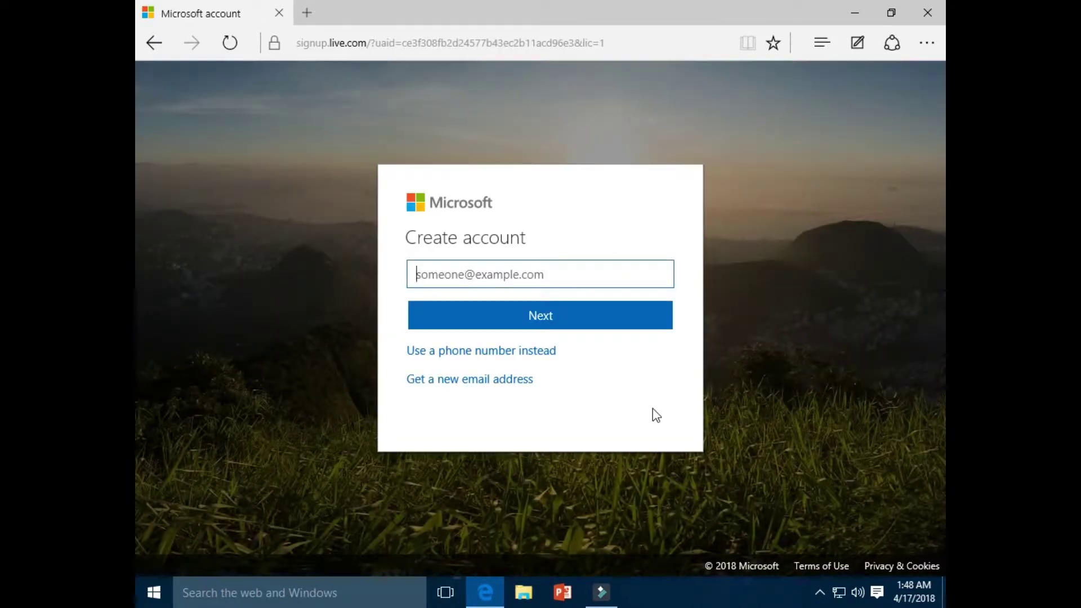
click(538, 275)
click(538, 275)
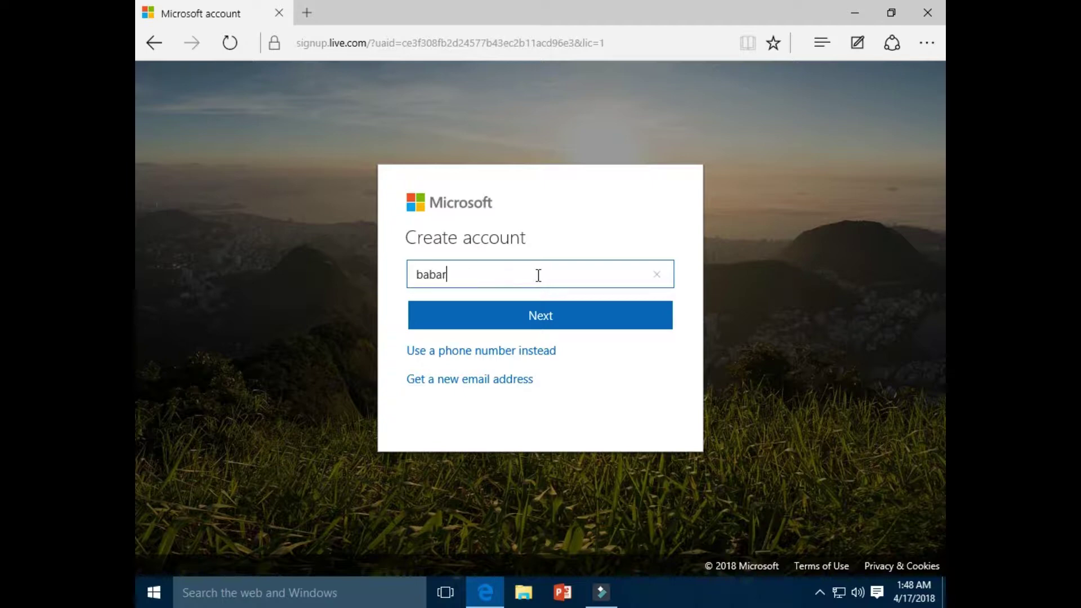
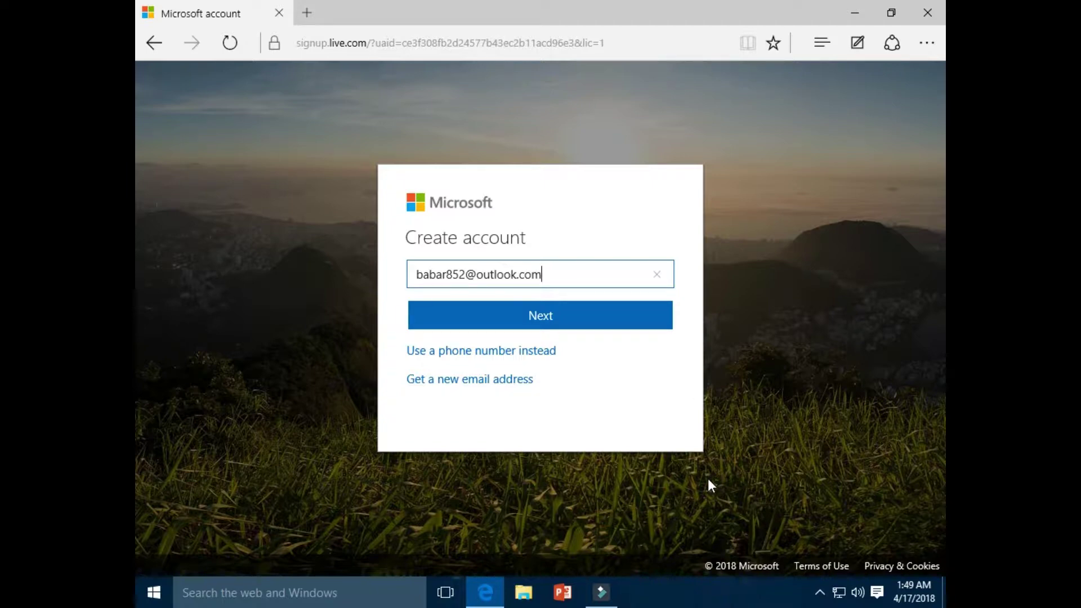
click(569, 319)
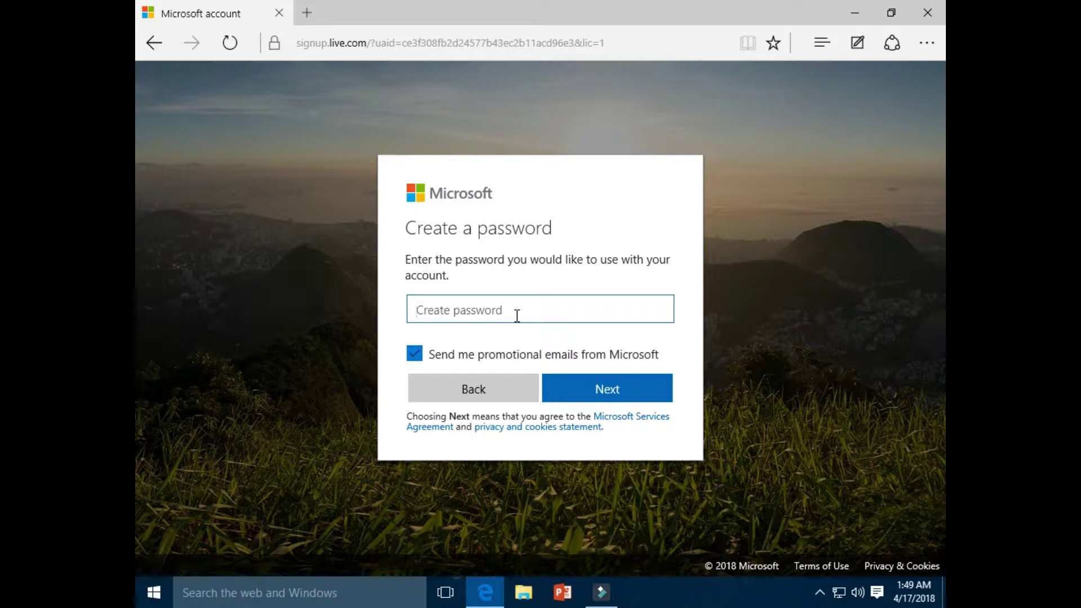
Enter the account password, then fill in the user's first and last name and continue.
text(•••••••••••)
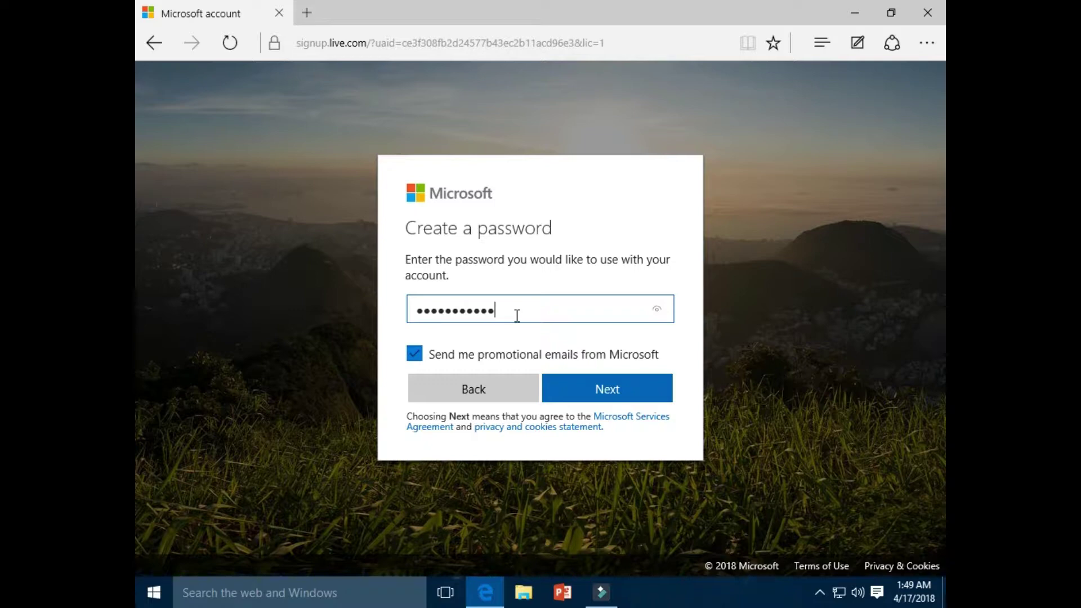
click(613, 387)
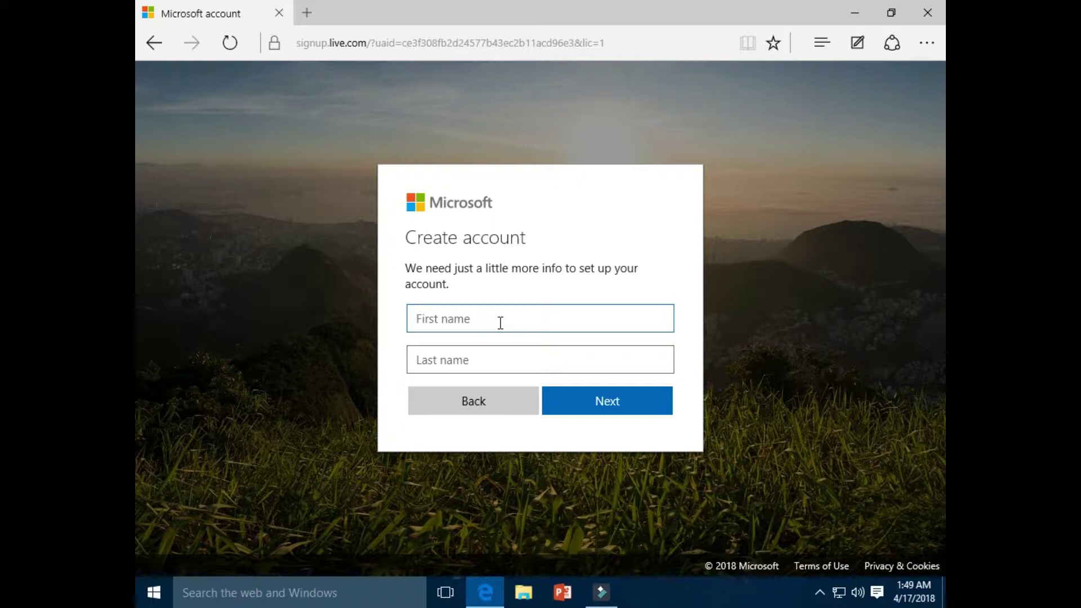
key(Tab)
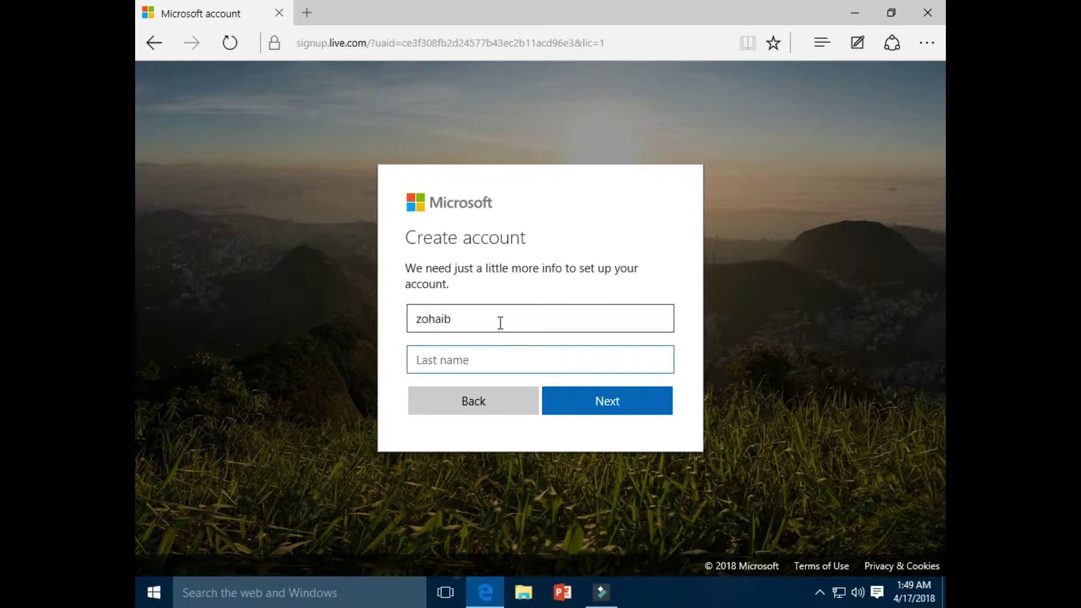
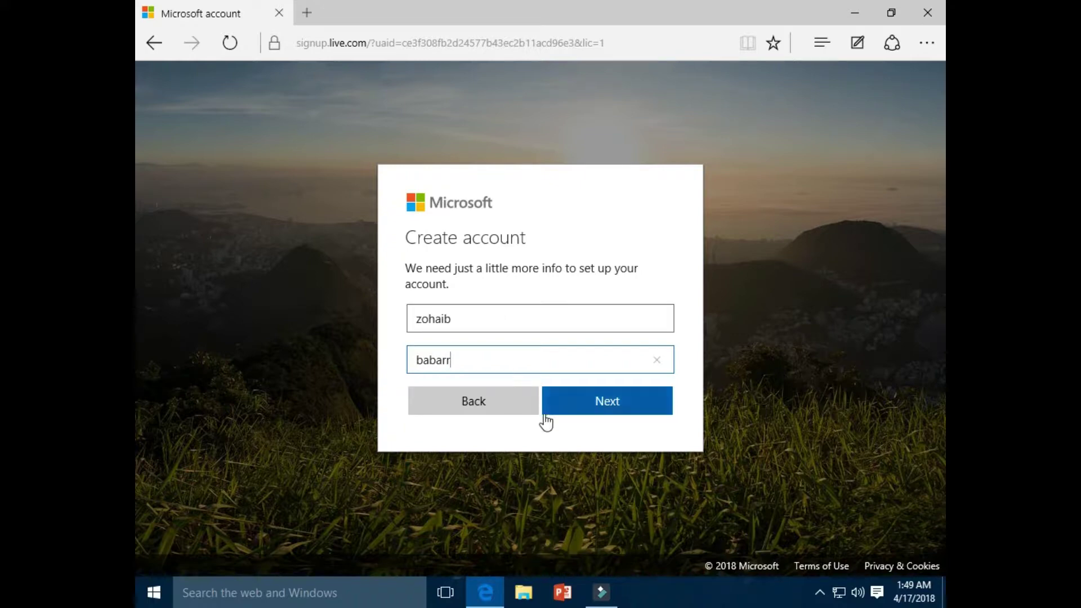
text(r)
click(619, 403)
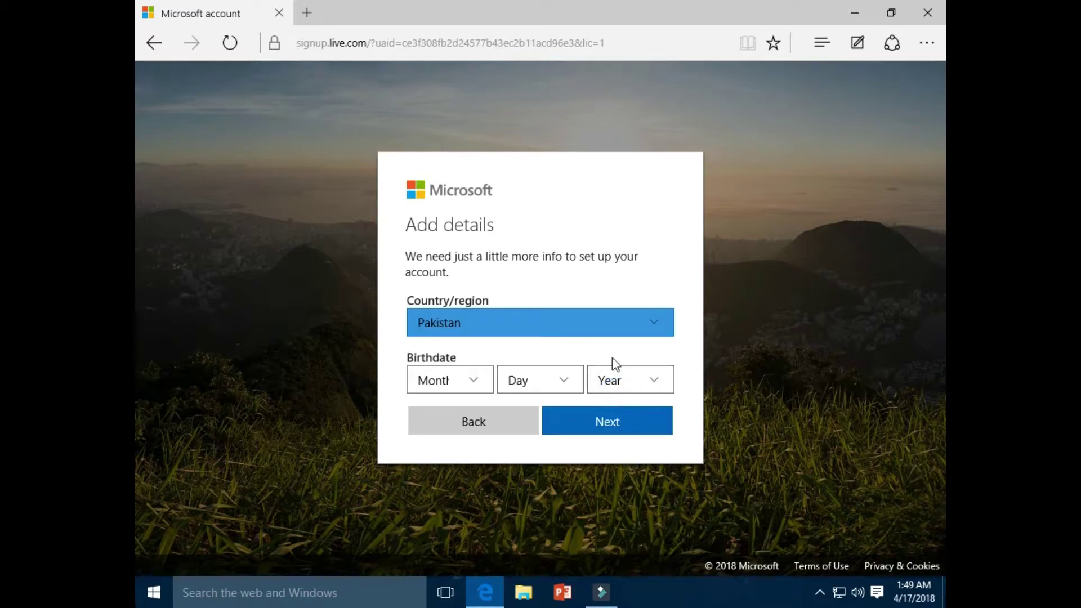
click(631, 331)
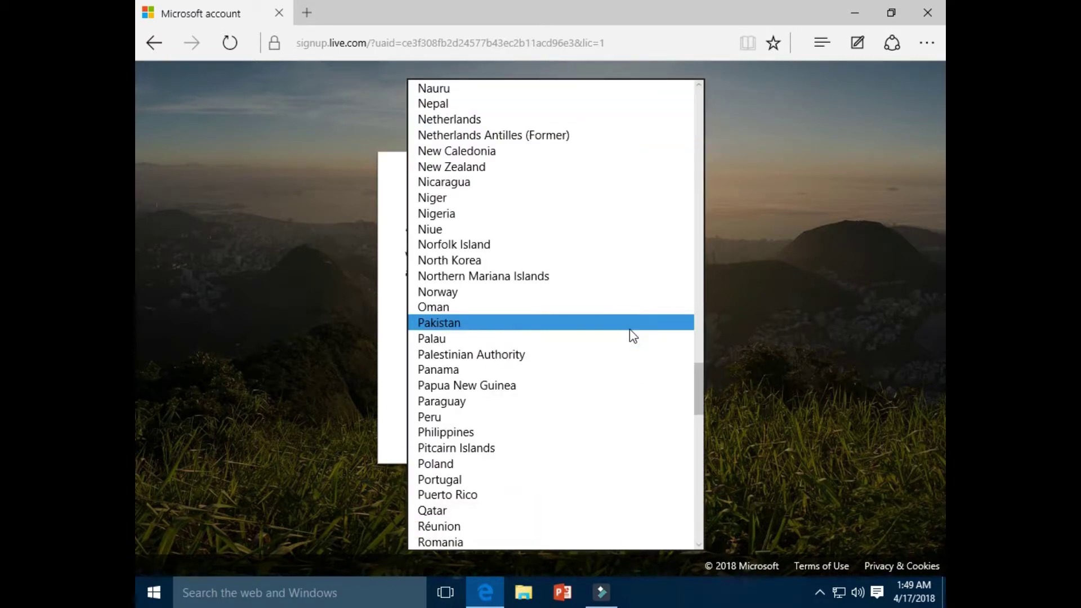
click(496, 328)
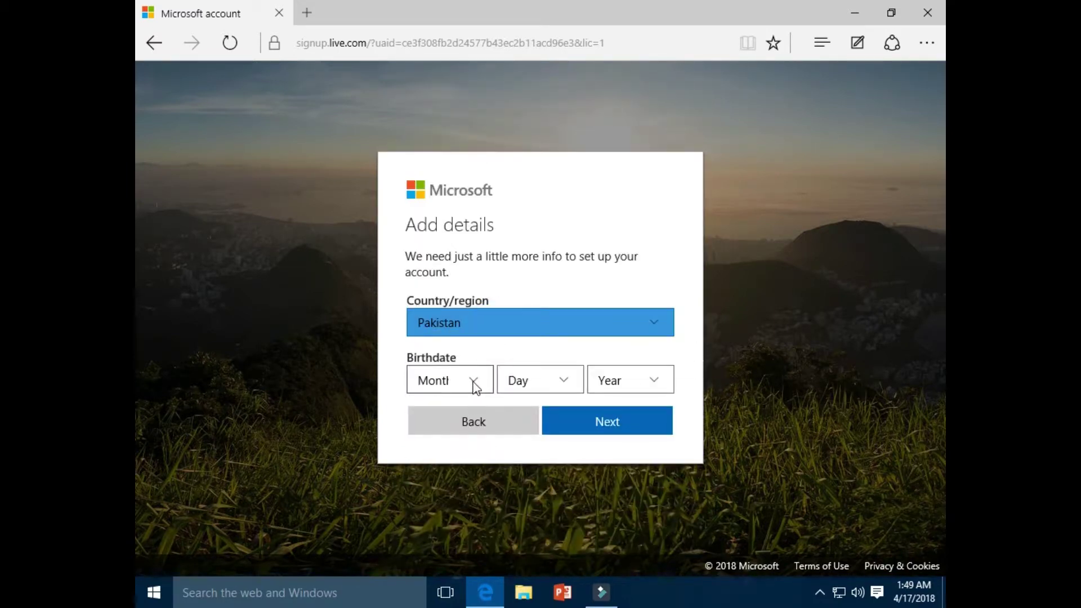
click(474, 385)
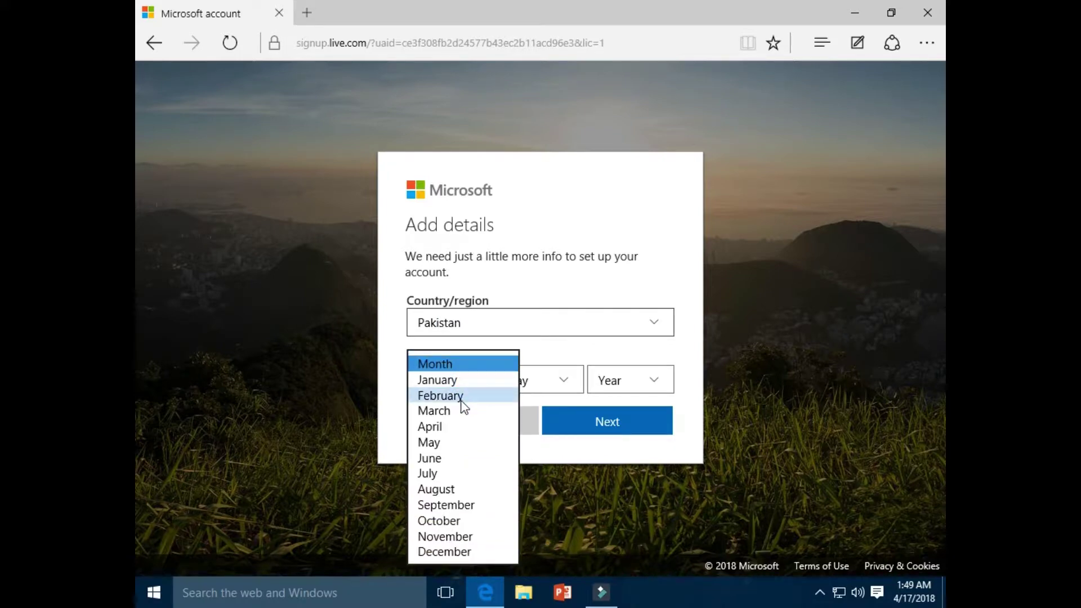
click(499, 408)
click(563, 380)
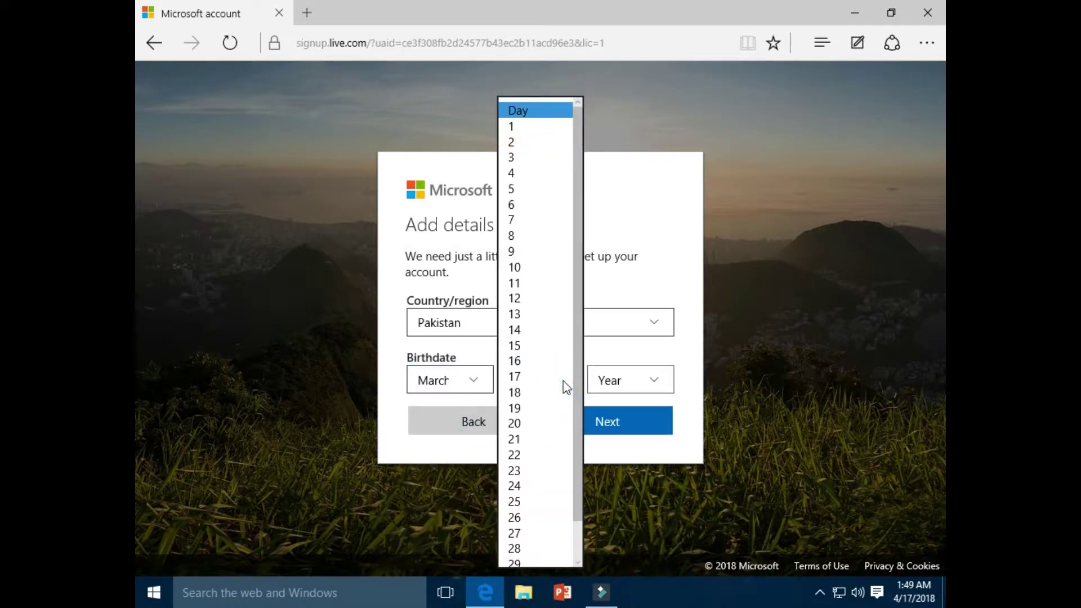
click(524, 219)
click(652, 380)
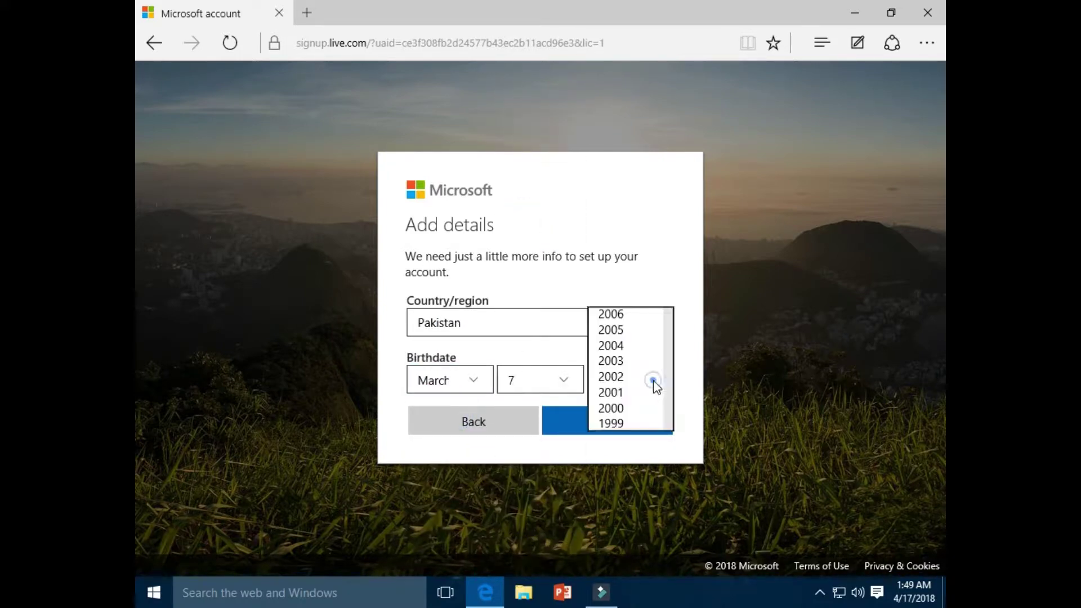
drag(668, 189, 667, 287)
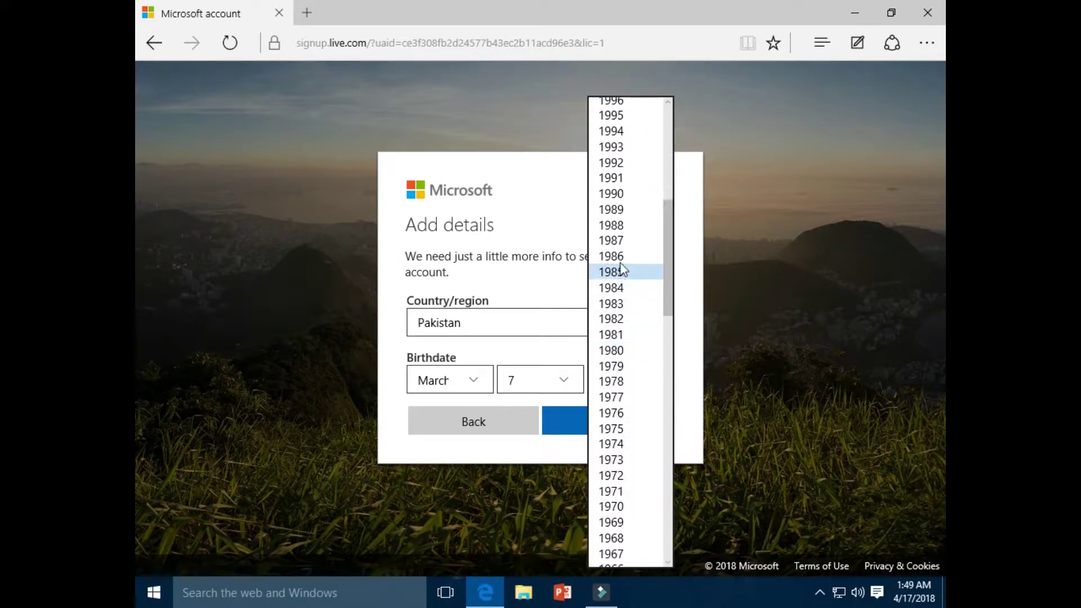
click(617, 241)
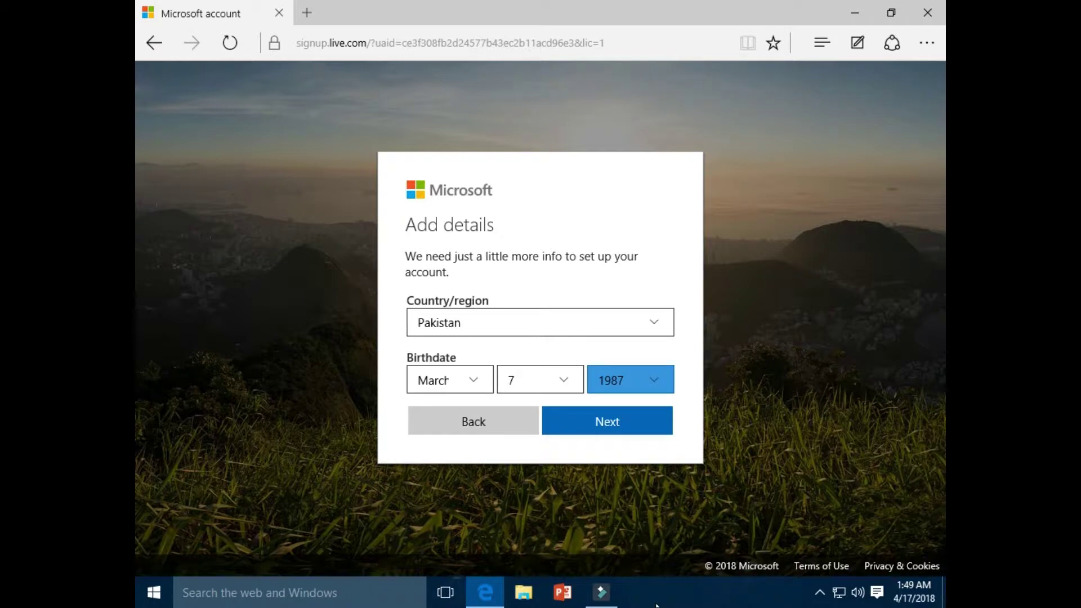
click(597, 425)
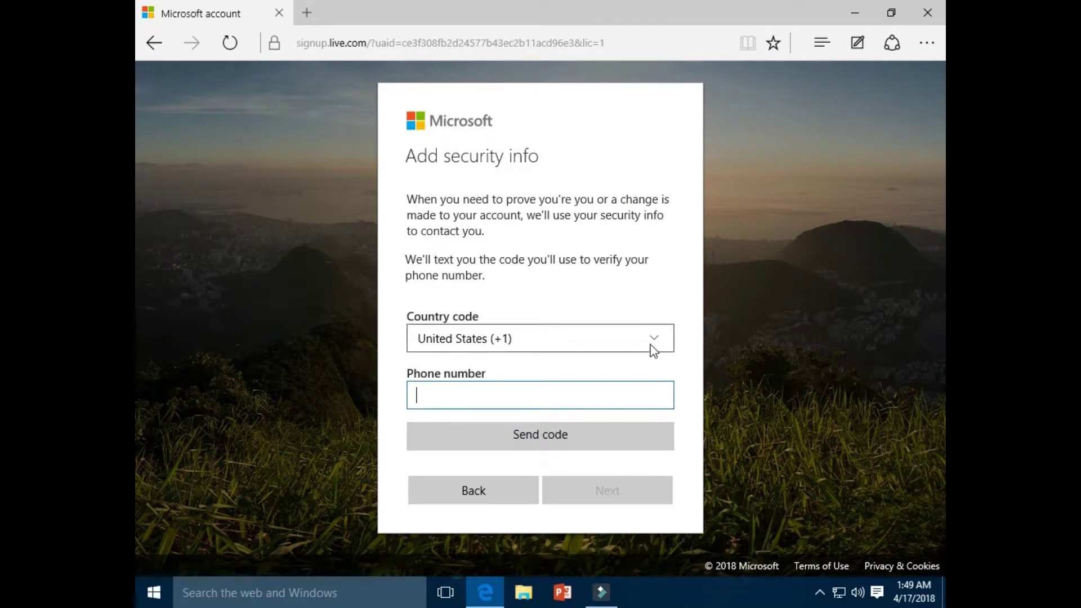
Choose the Pakistan (+92) country code, enter the phone number, and send the verification code.
click(653, 350)
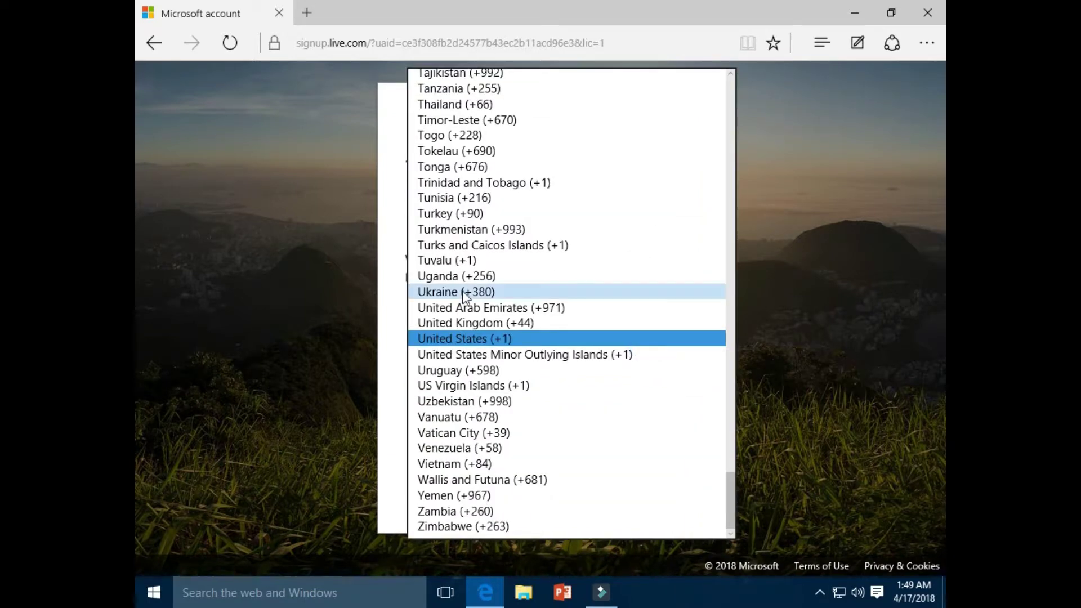
text(pak)
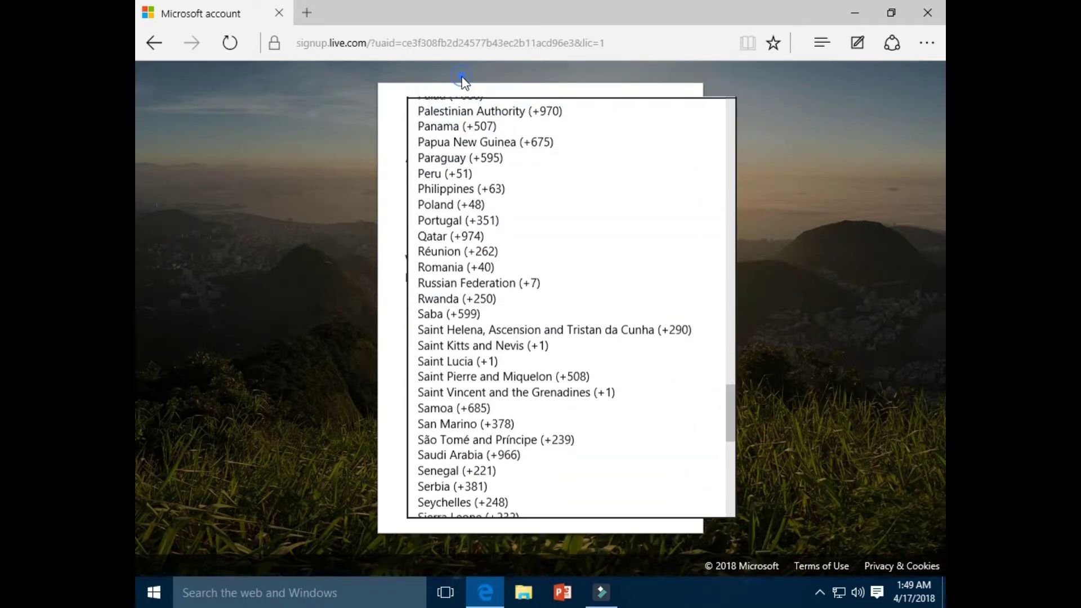
key(Return)
click(495, 398)
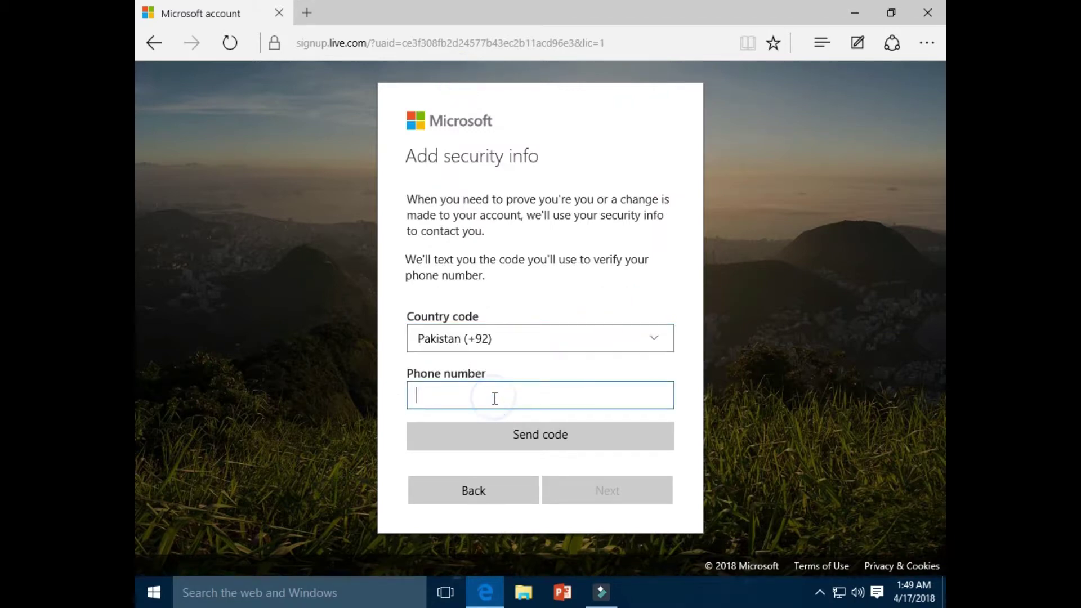
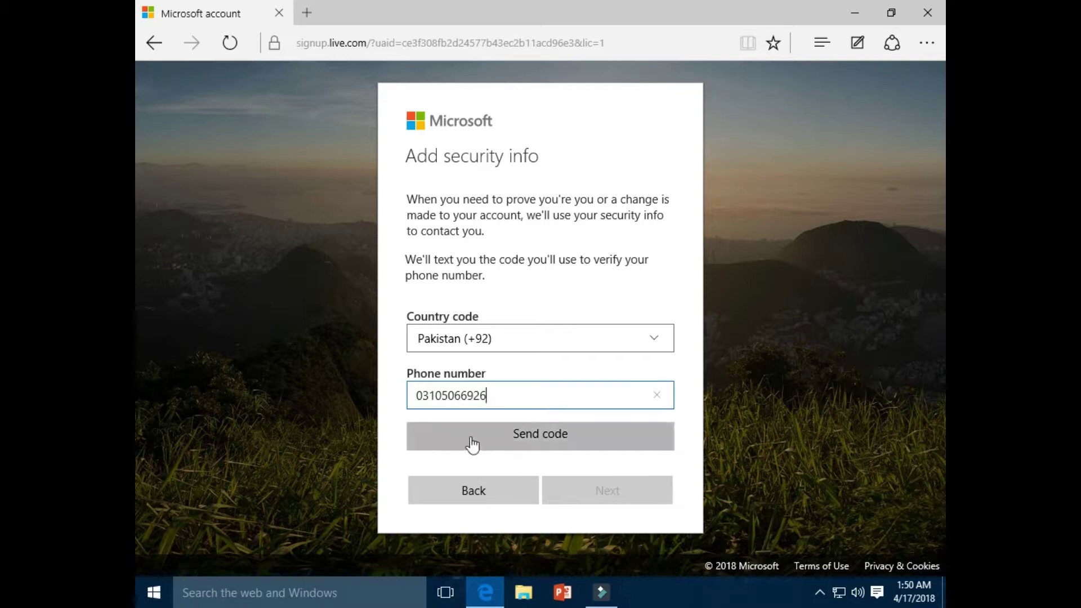
click(540, 443)
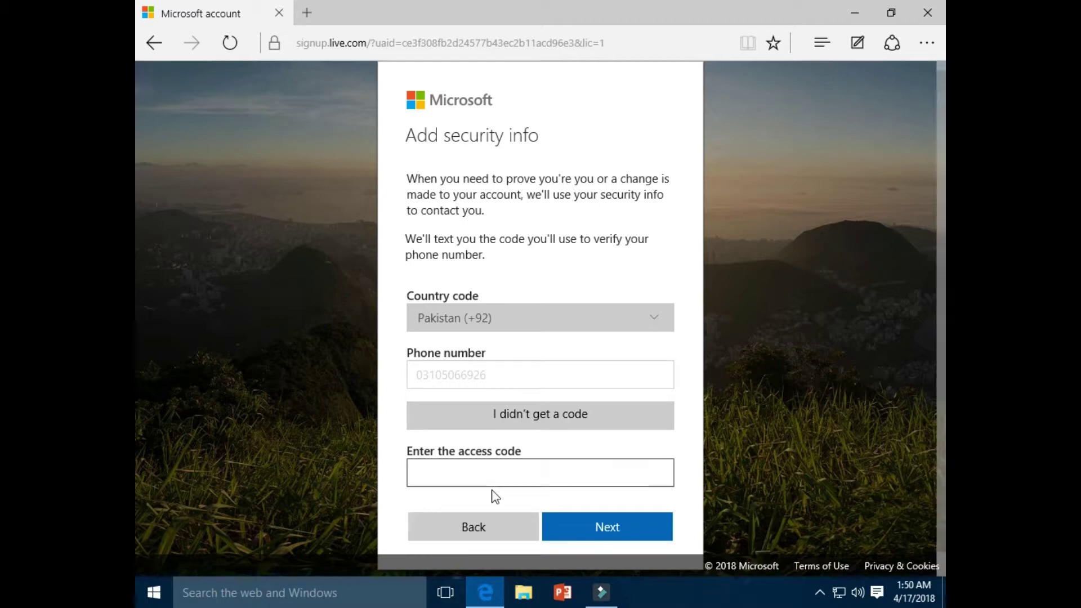
Enter the texted access code, removing an extra leading digit, and submit it.
click(494, 469)
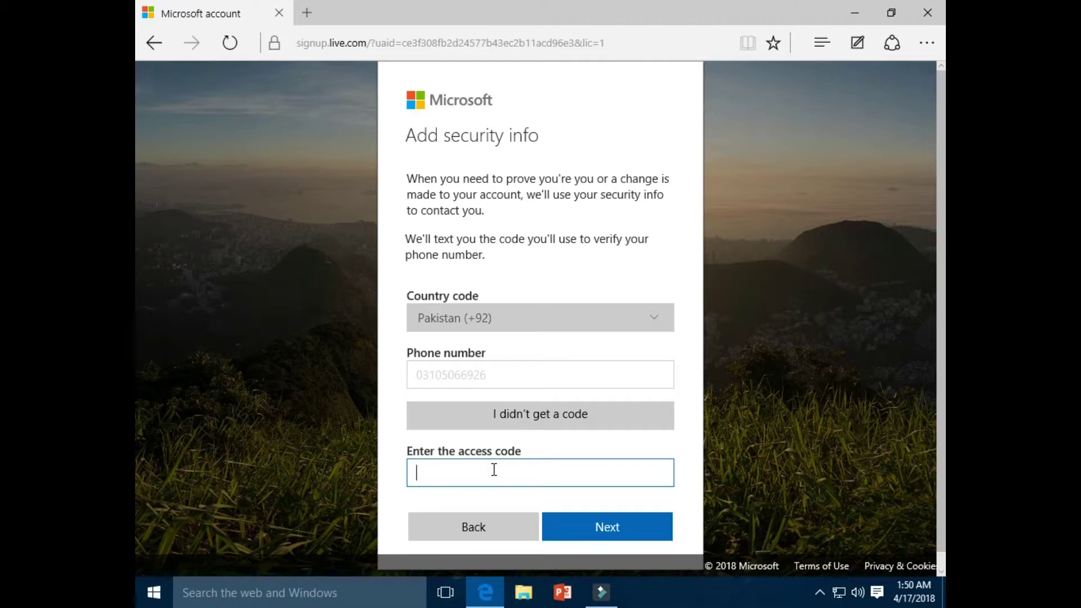
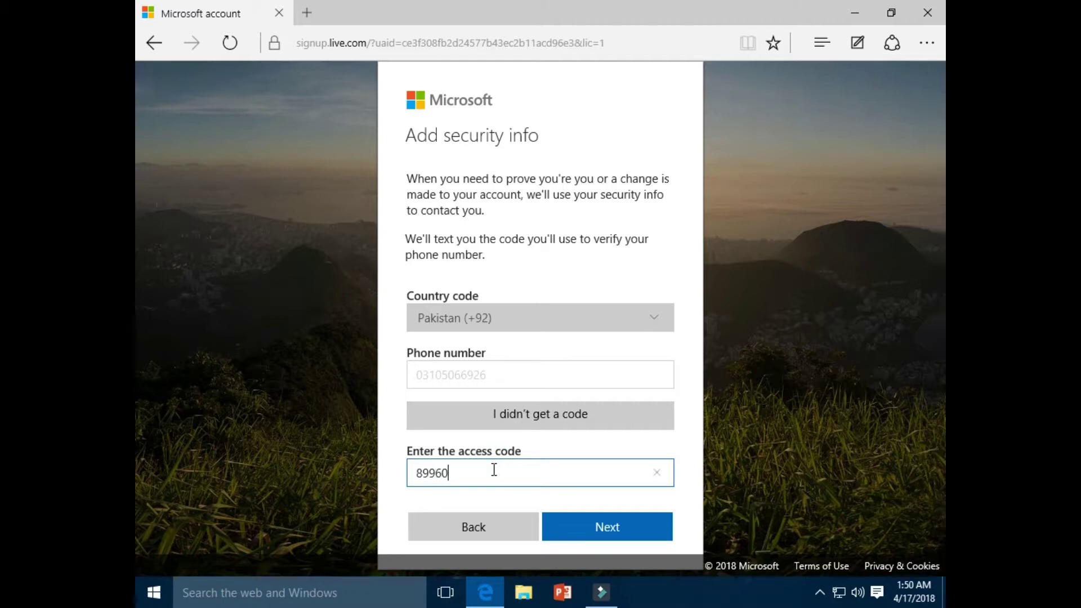
key(Left)
key(BackSpace)
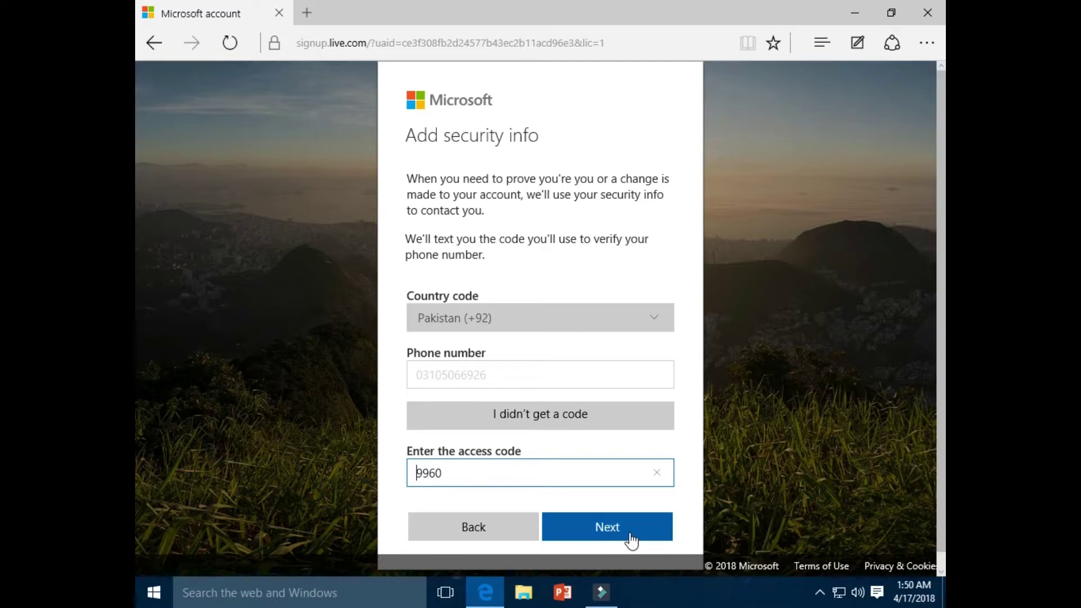
click(631, 534)
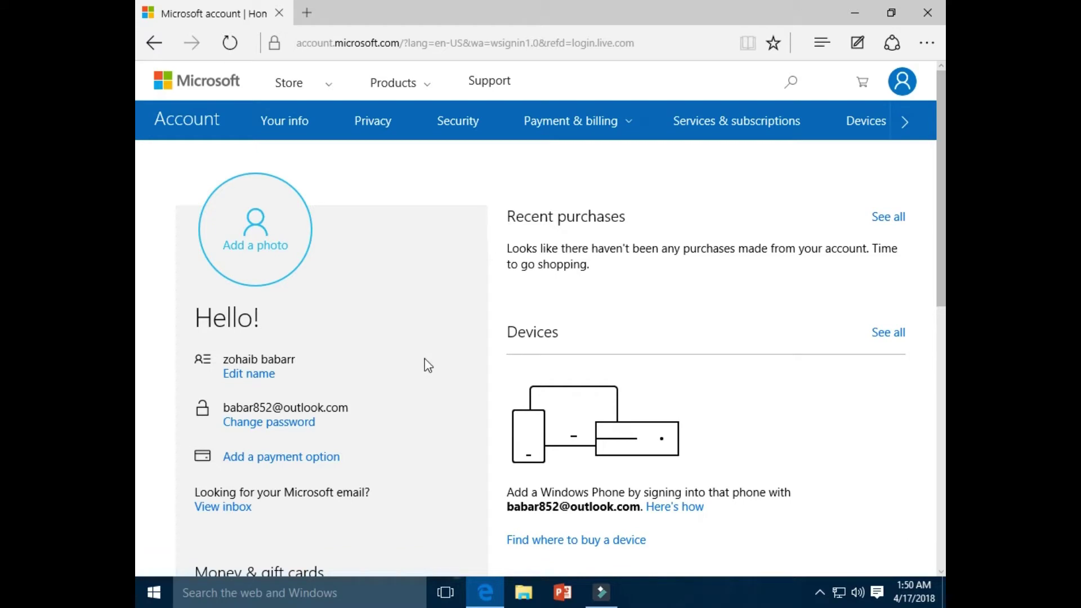
scroll(426, 355, down, 1)
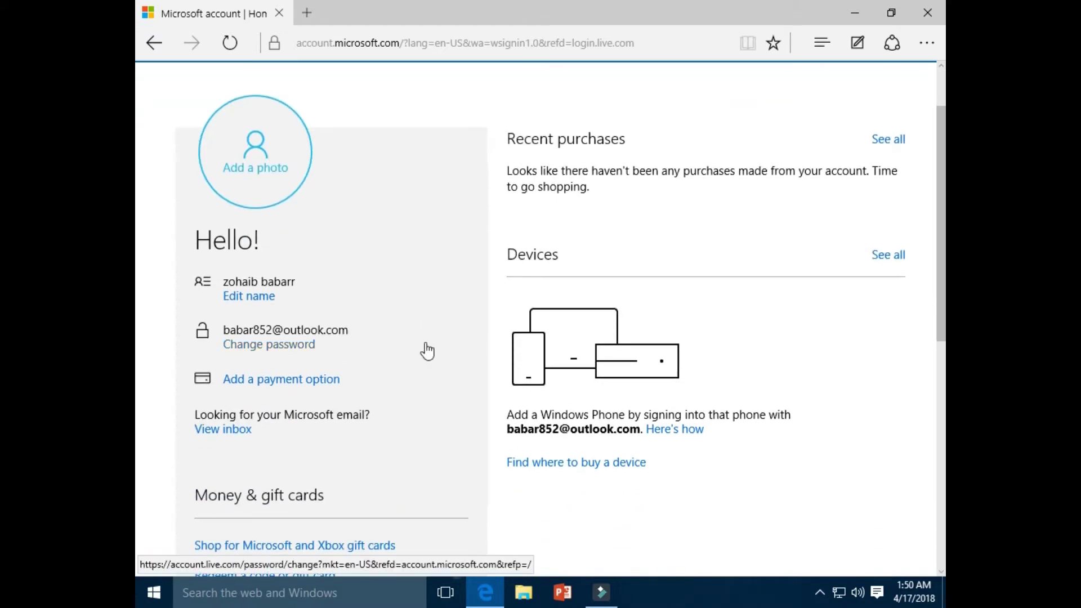
scroll(427, 308, down, 1)
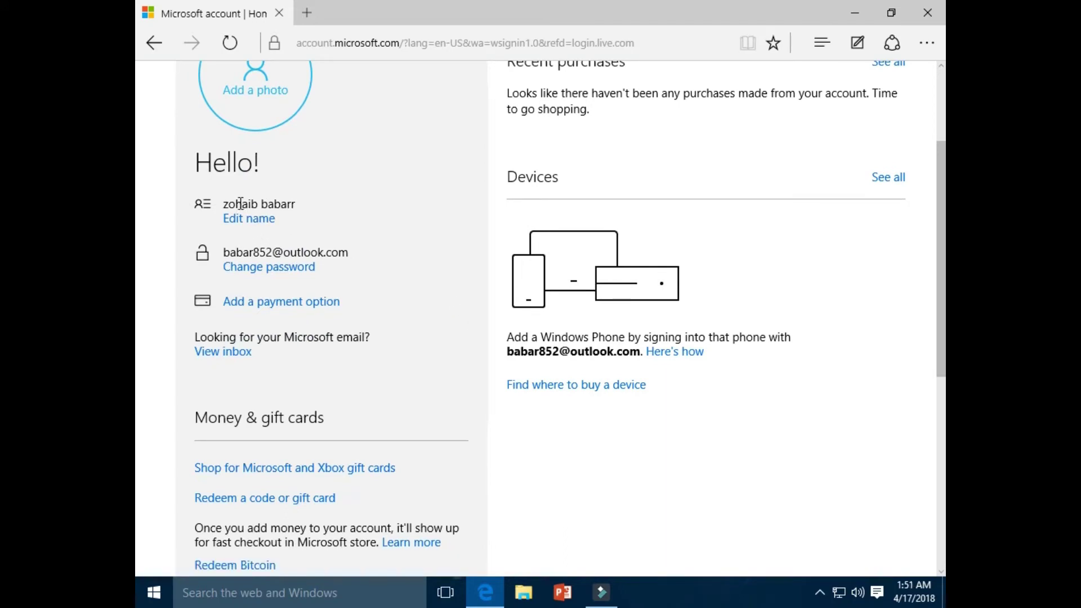
click(306, 202)
drag(297, 205, 220, 204)
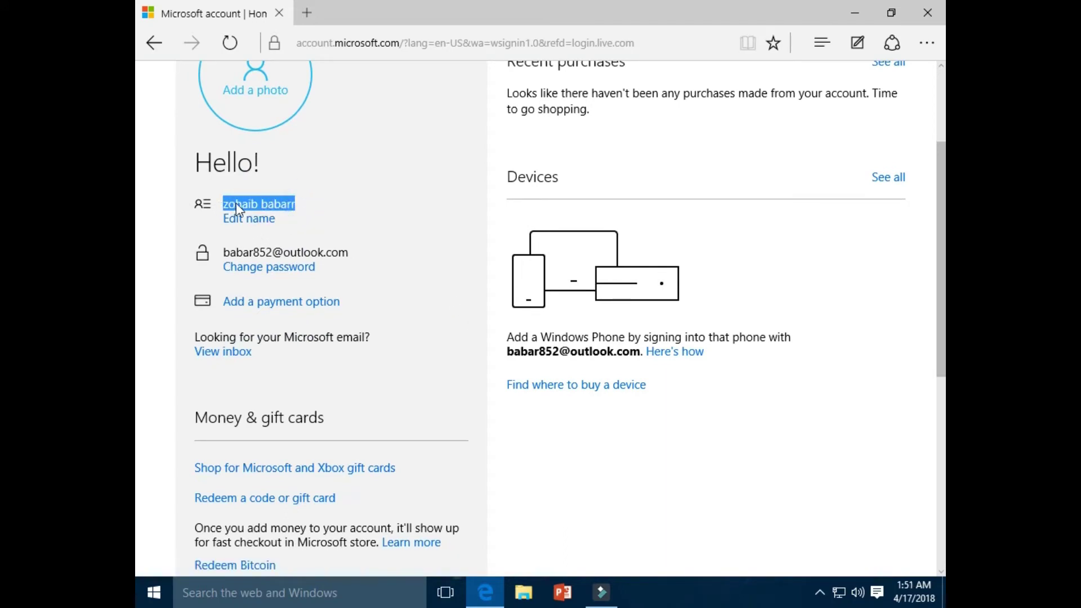
click(347, 179)
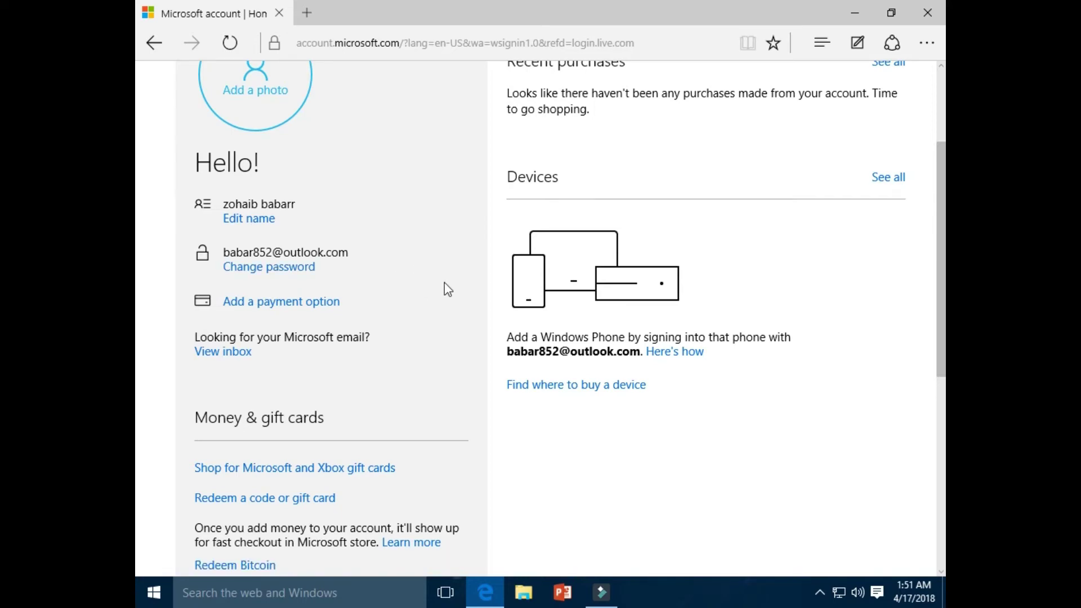
scroll(454, 295, down, 3)
scroll(496, 357, down, 3)
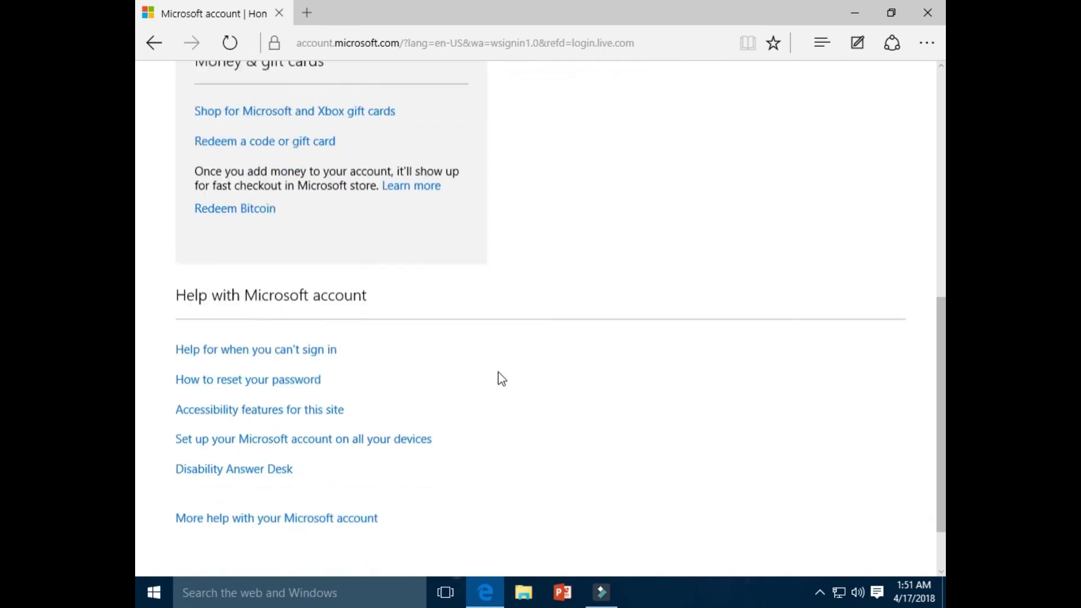
scroll(498, 374, up, 8)
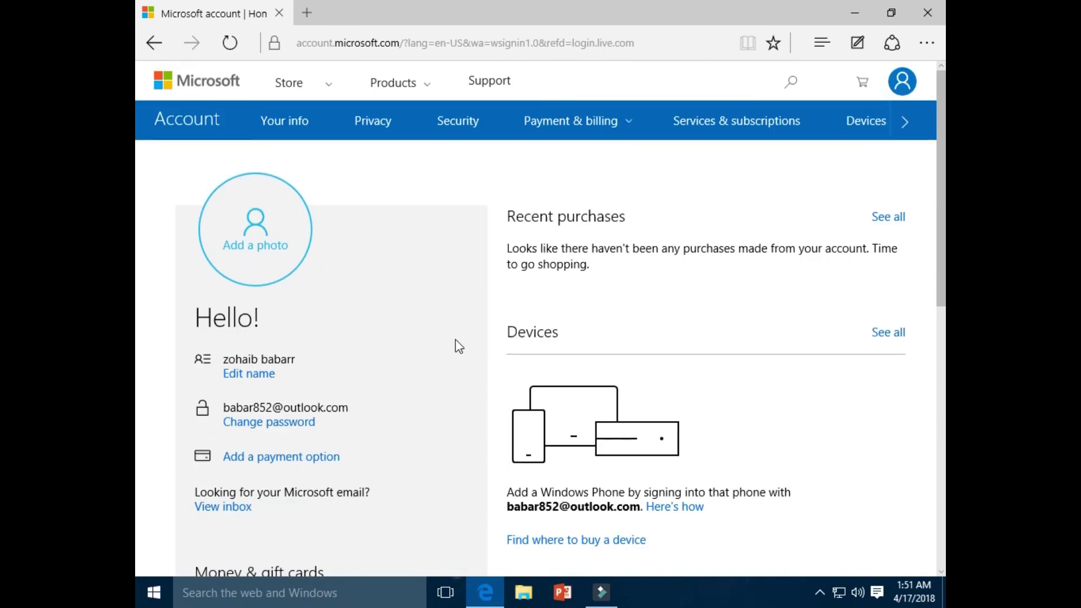
scroll(456, 345, down, 1)
scroll(394, 315, up, 1)
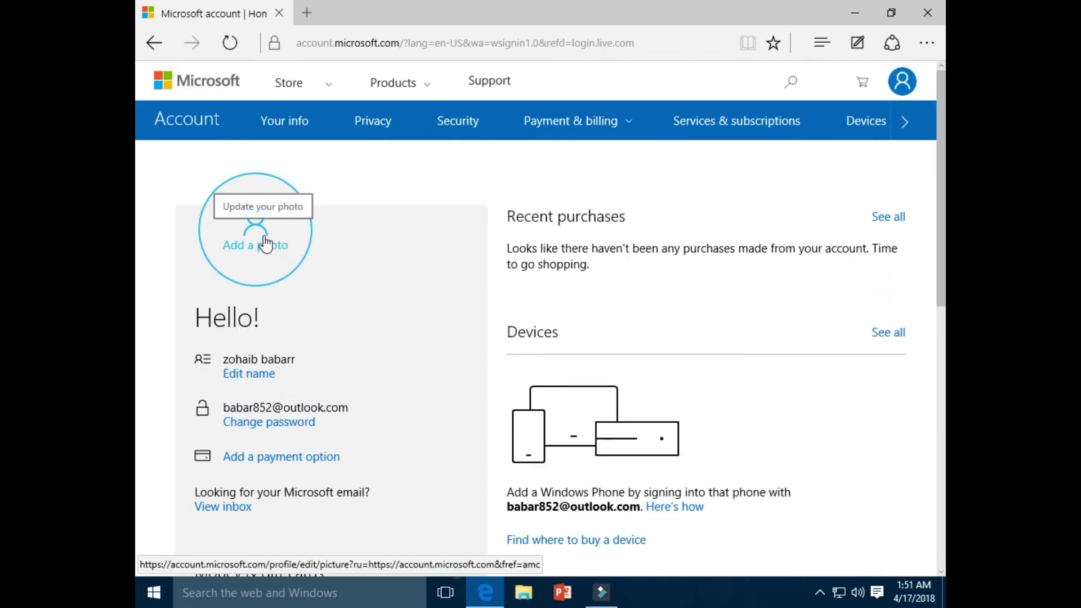
scroll(415, 294, down, 10)
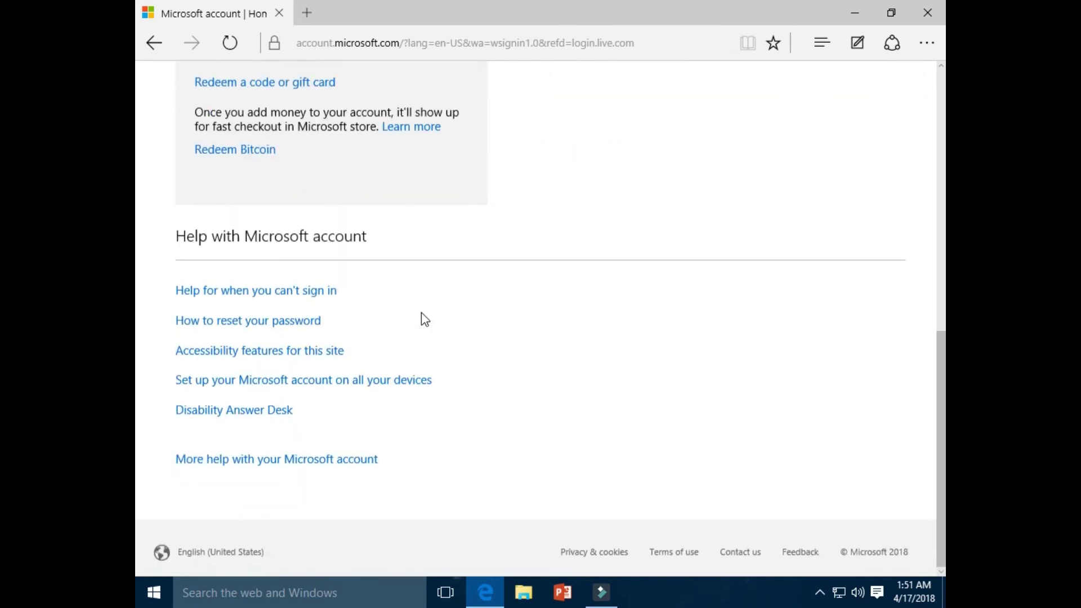
scroll(499, 350, up, 10)
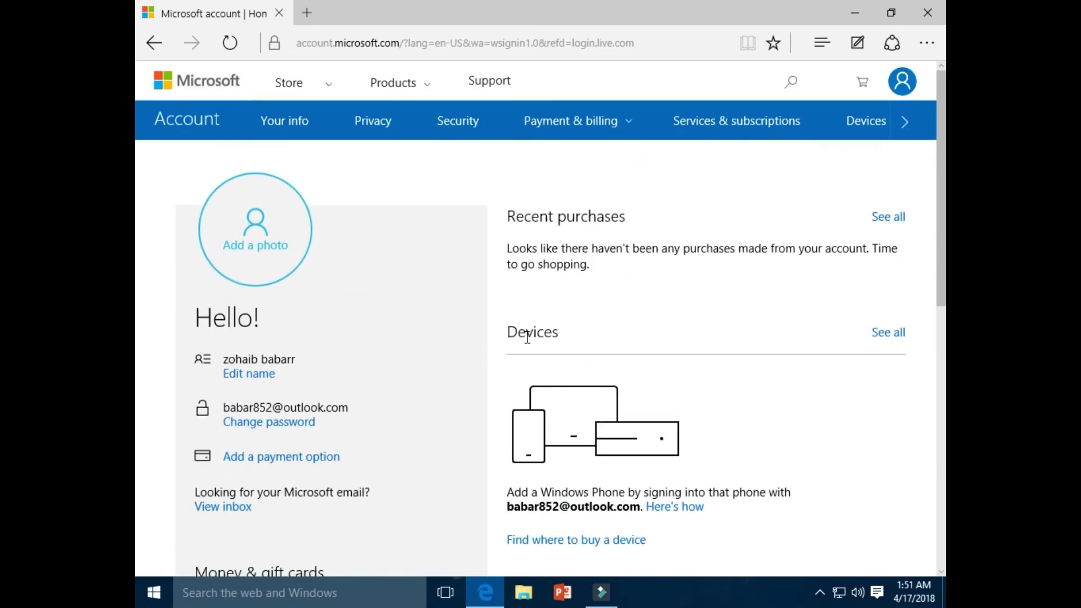
scroll(527, 337, down, 7)
scroll(471, 370, up, 7)
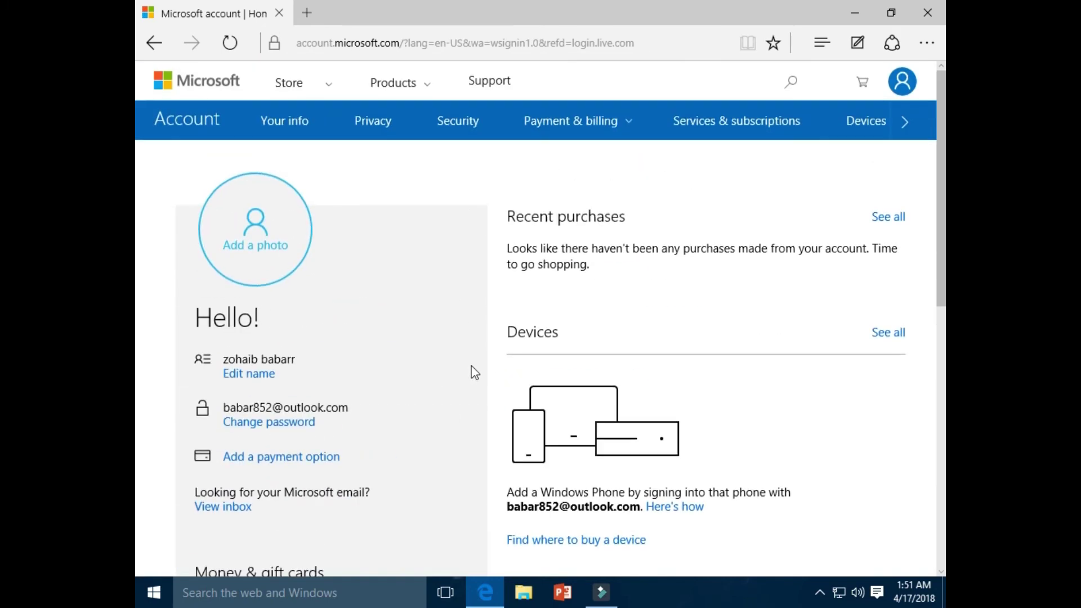